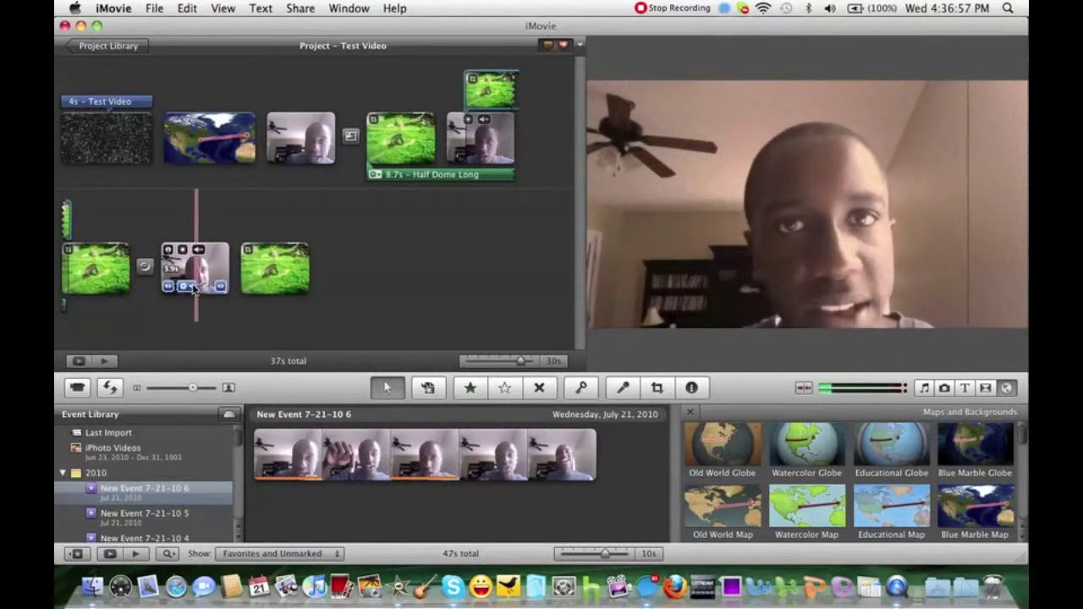
Inspect the webcam clip's adjustment settings, then close them
click(184, 287)
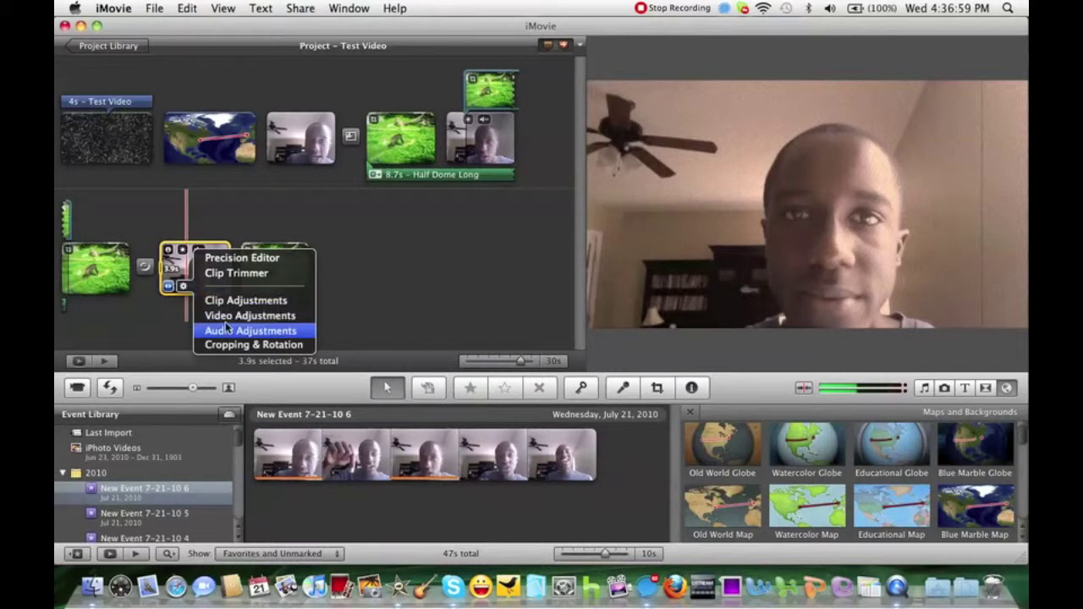
click(693, 388)
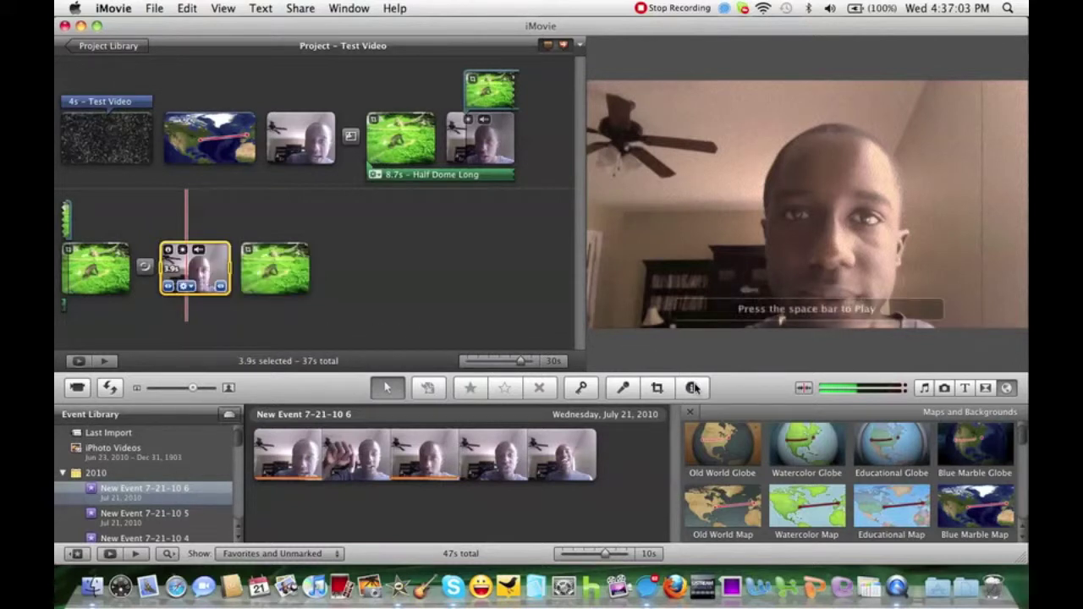
click(693, 388)
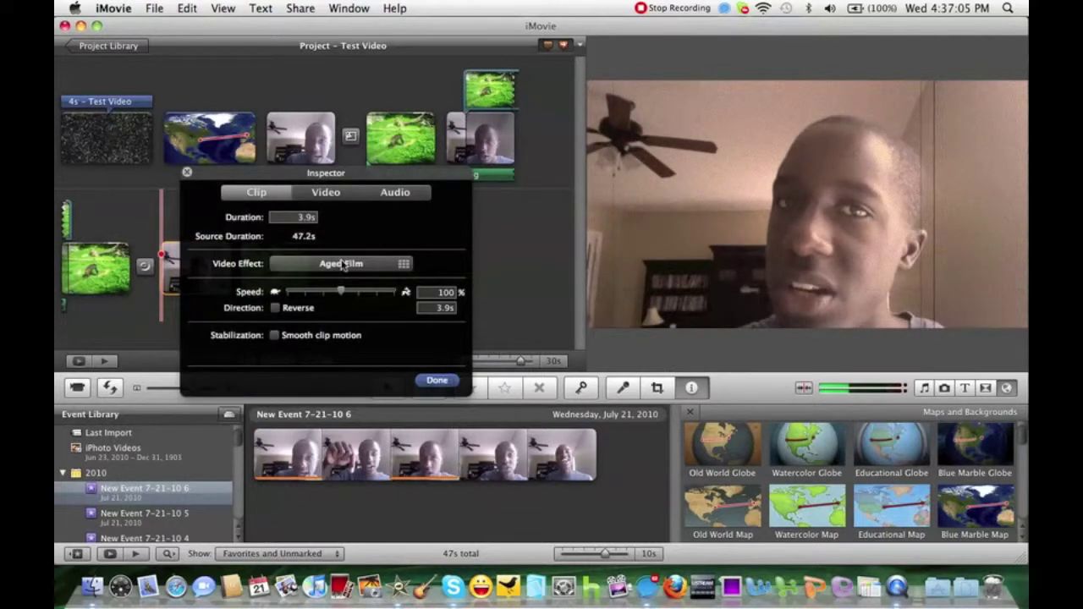
click(435, 382)
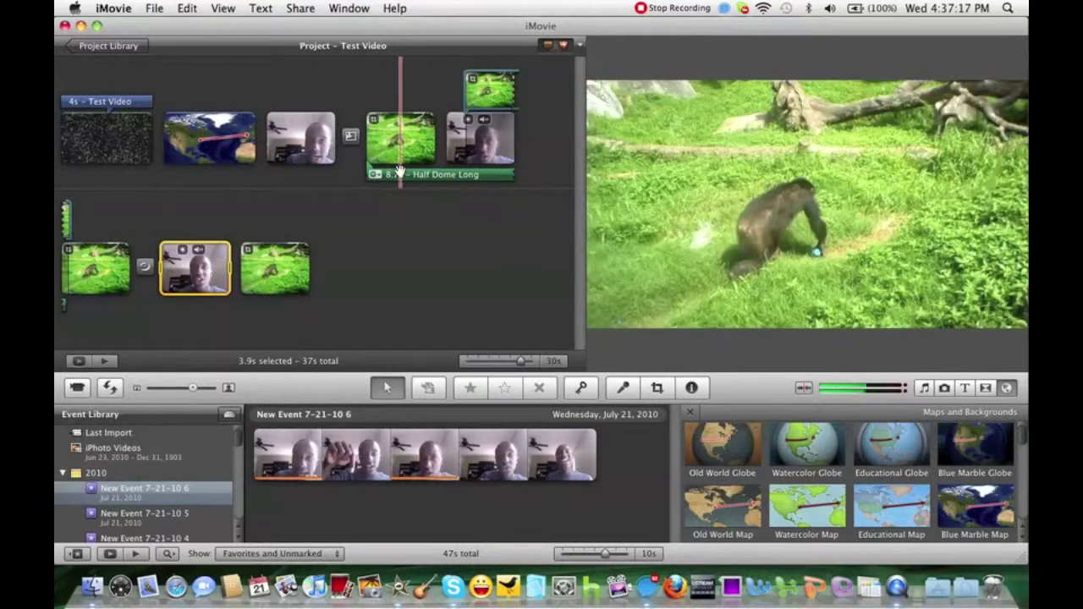
Play back the project through the webcam, gorilla and globe map clips
key(space)
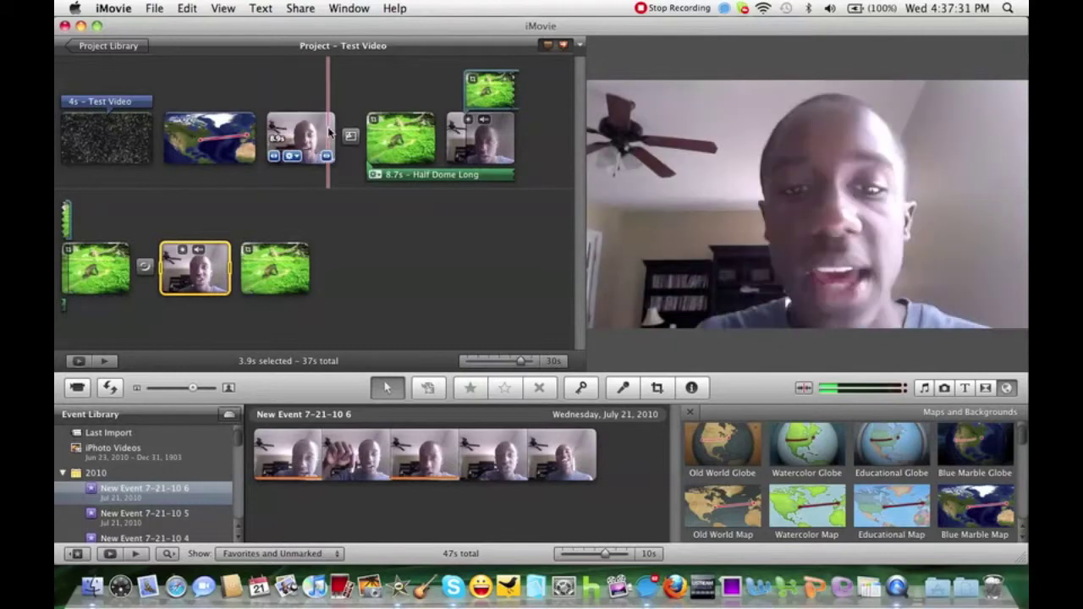
key(space)
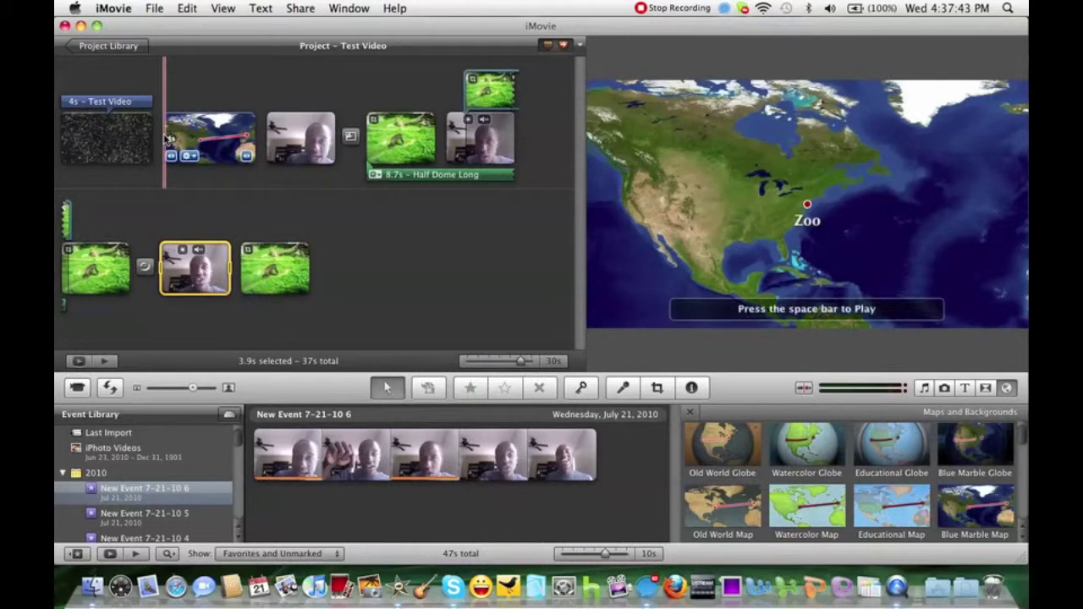
key(space)
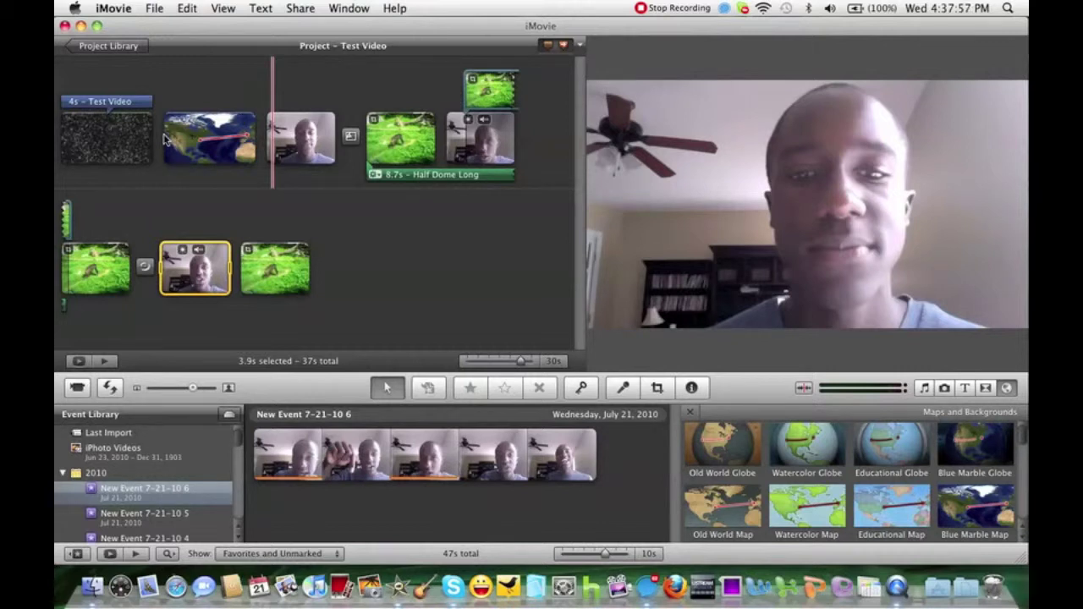
scroll(821, 474, down, 5)
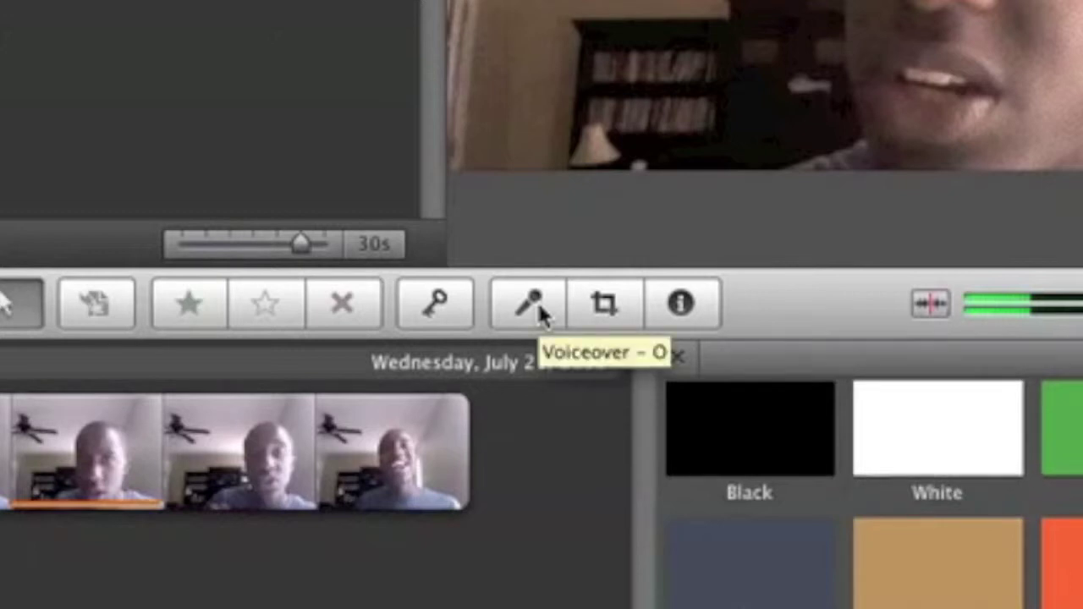
Open the voiceover recorder with Record From kept on Built-in Input
click(540, 310)
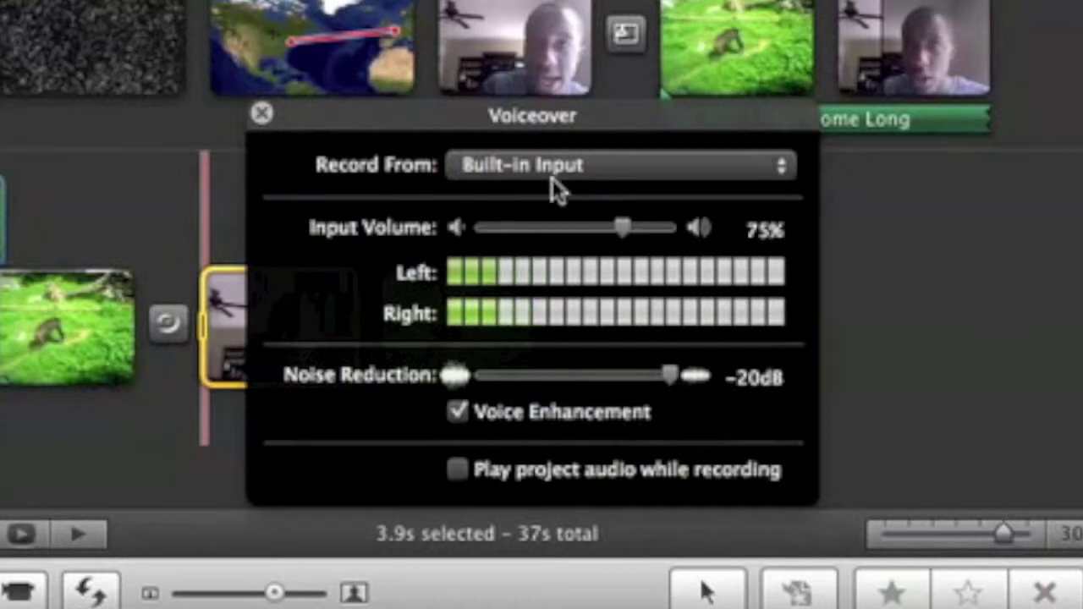
click(552, 174)
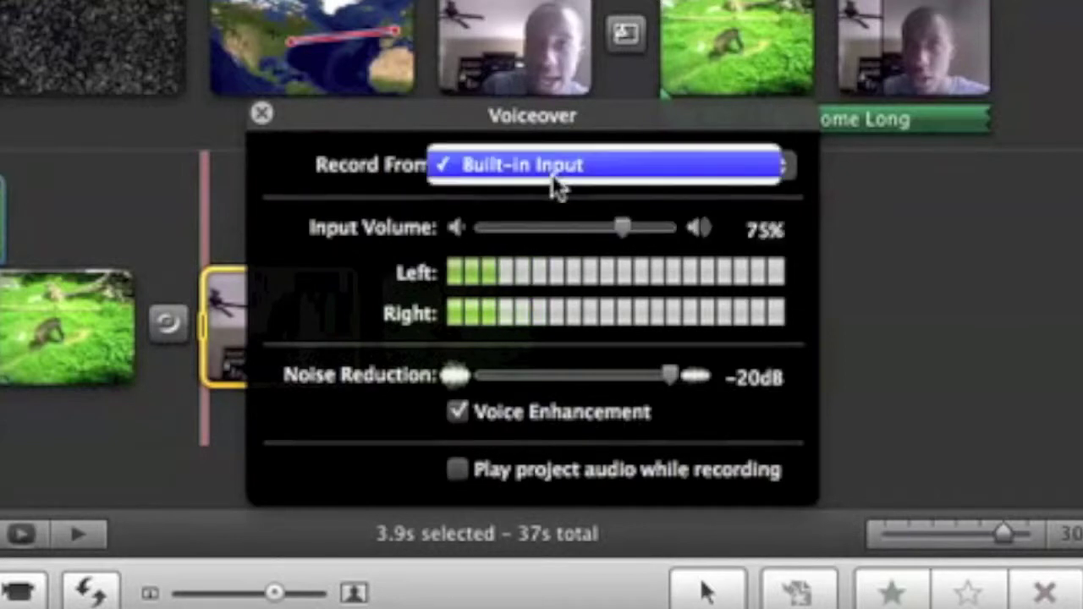
click(425, 189)
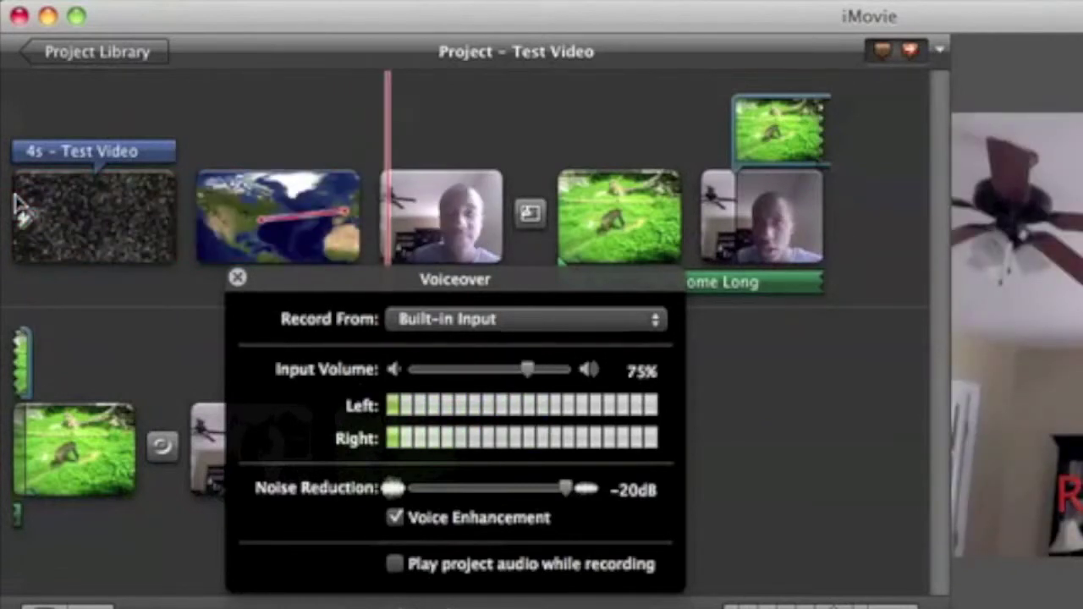
End the 7.5s voiceover recording, close the Voiceover panel, and replay from the start
click(17, 207)
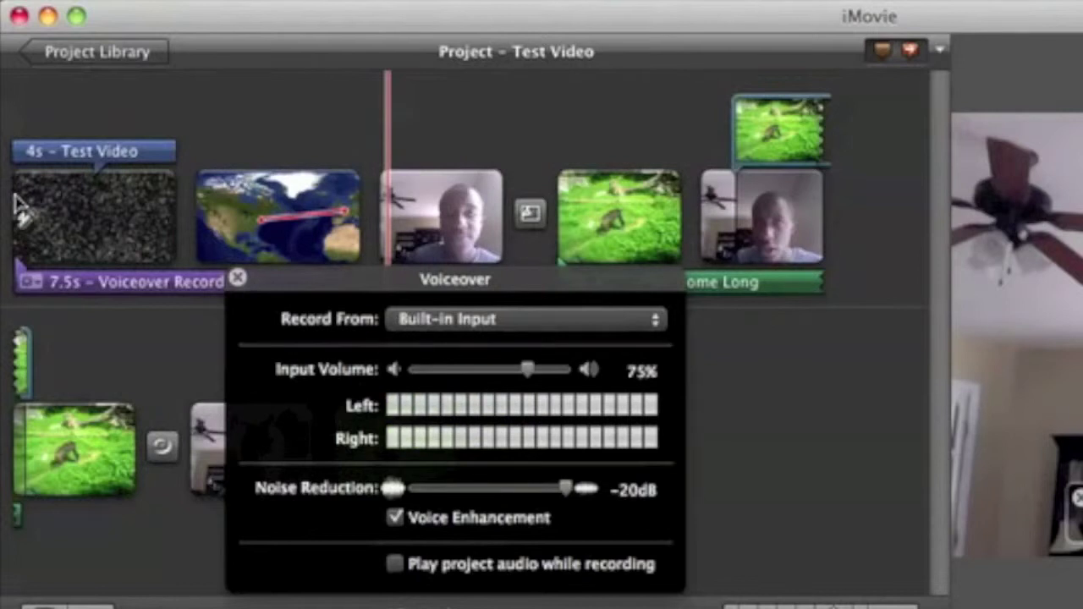
click(238, 278)
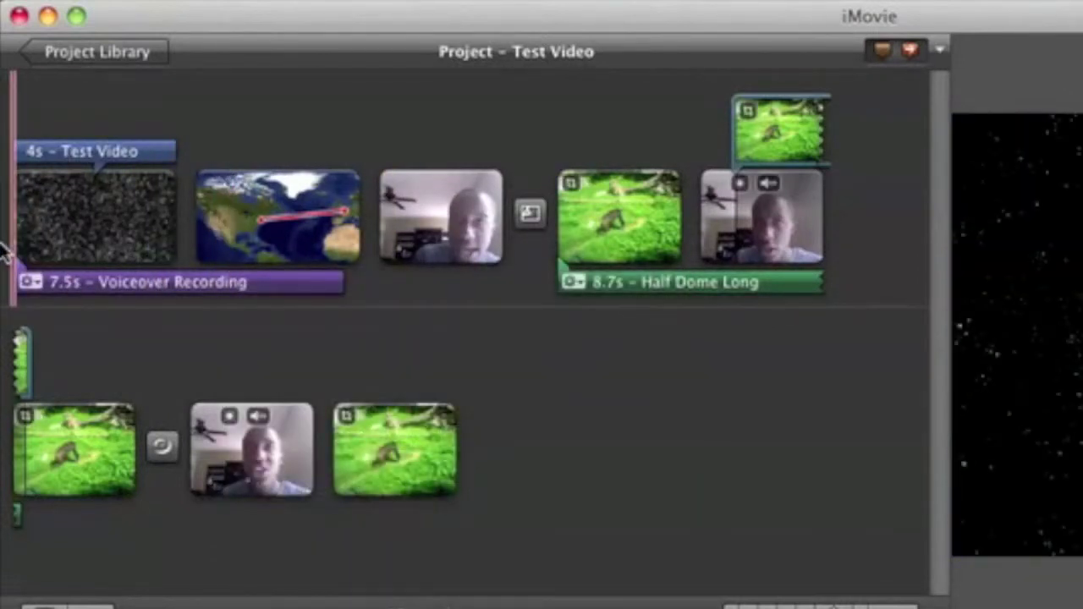
key(space)
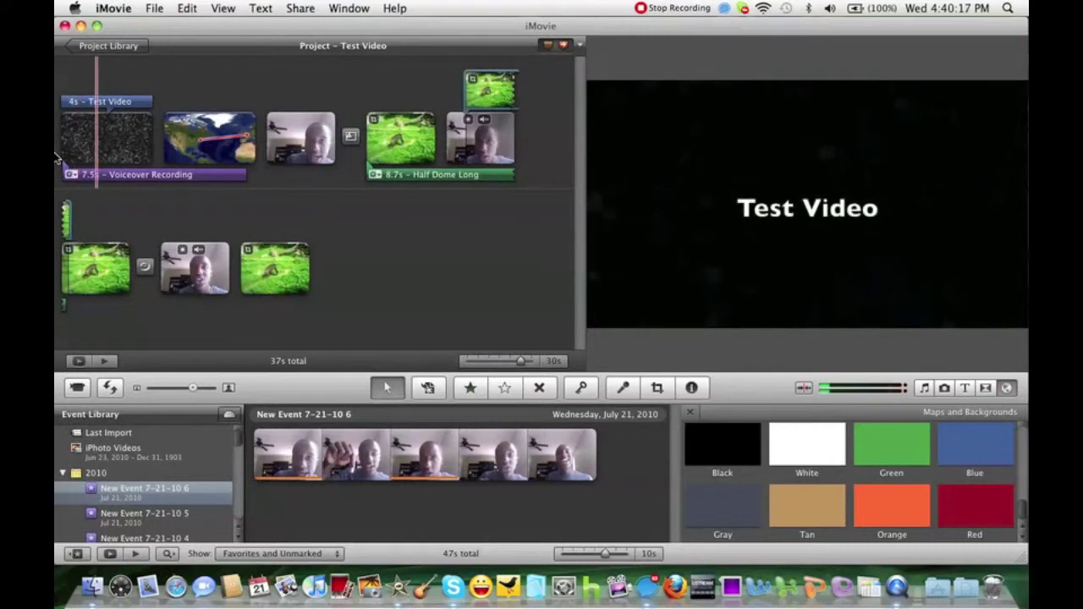
key(XF86AudioRaiseVolume)
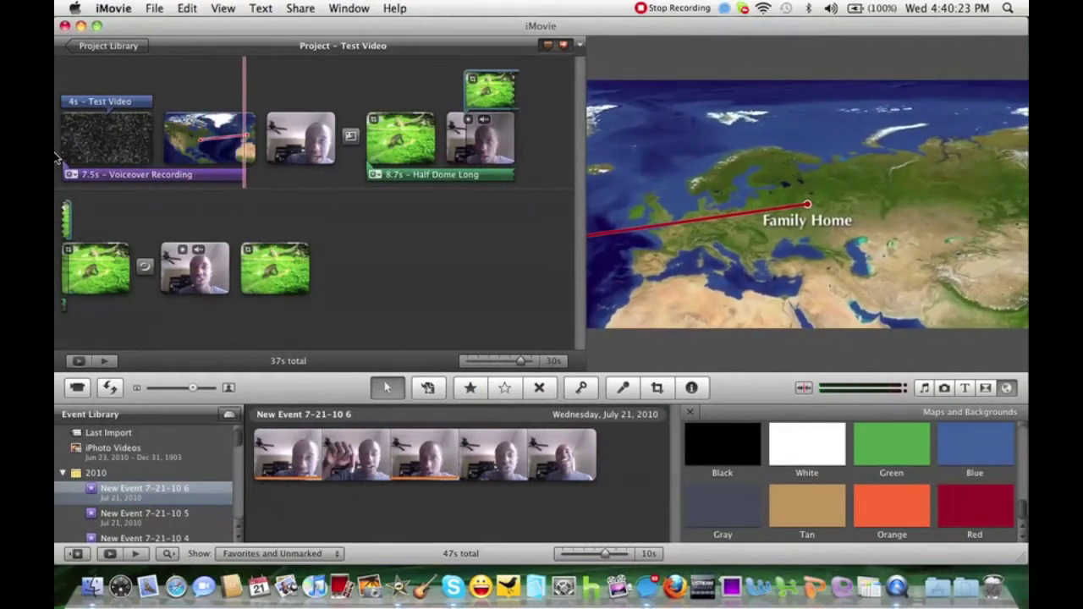
key(XF86AudioRaiseVolume)
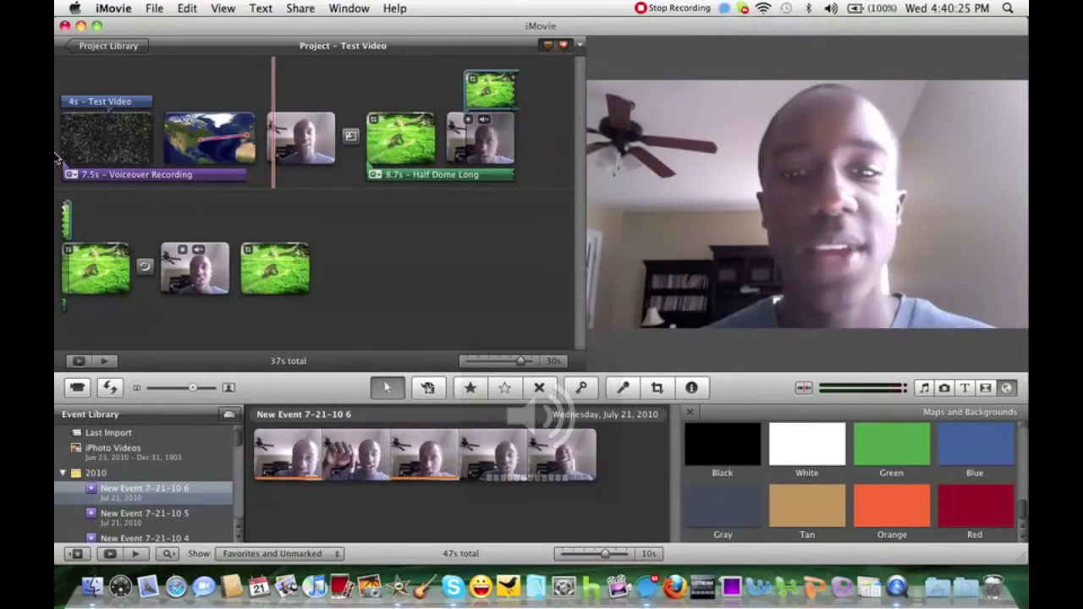